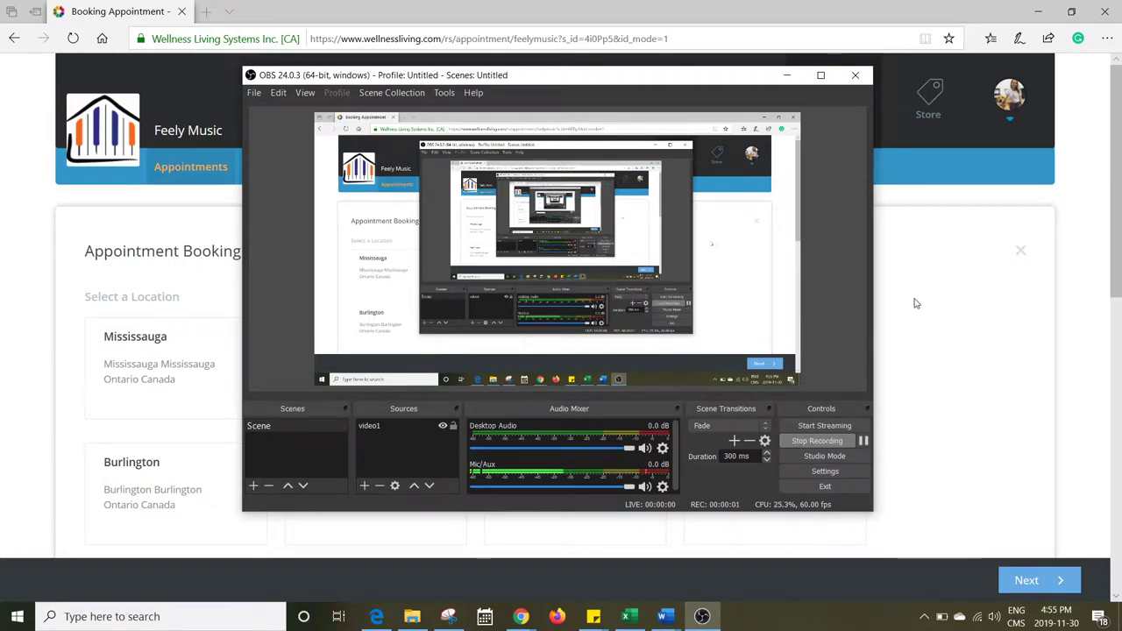
# Step: Bring the WellnessLiving Appointment Booking page, with its eight Ontario locations, to the front
pyautogui.click(915, 304)
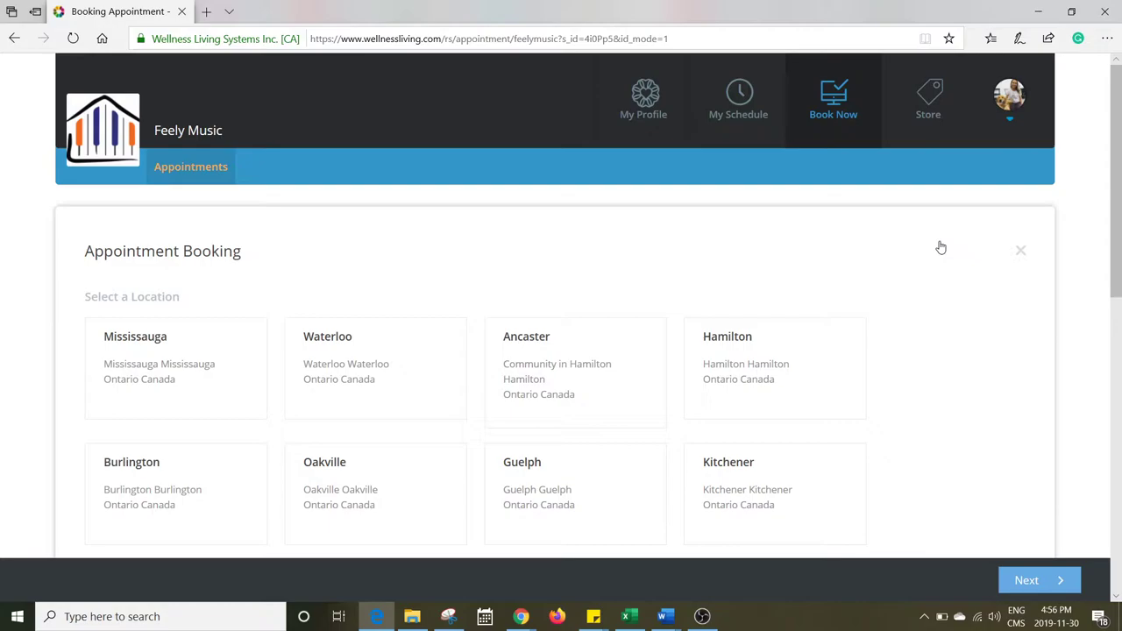
# Step: Switch to Staff View and open the November 2019 business schedule
pyautogui.click(1010, 96)
pyautogui.click(909, 181)
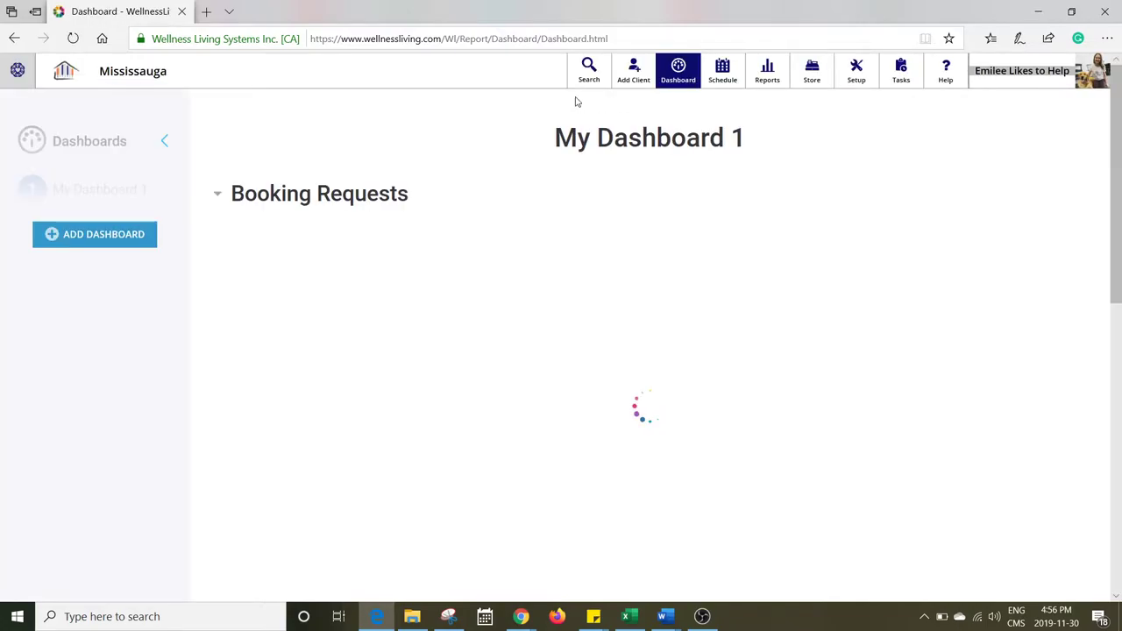
pyautogui.click(734, 73)
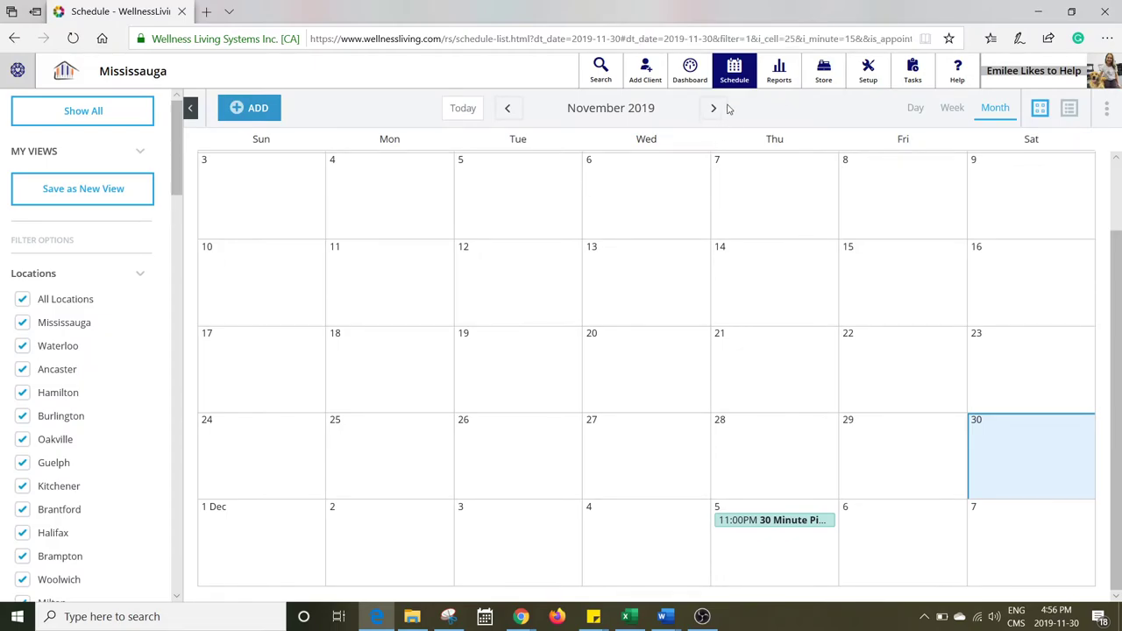
# Step: Advance the schedule to December 2019 and clear the accidental text selection
pyautogui.click(714, 107)
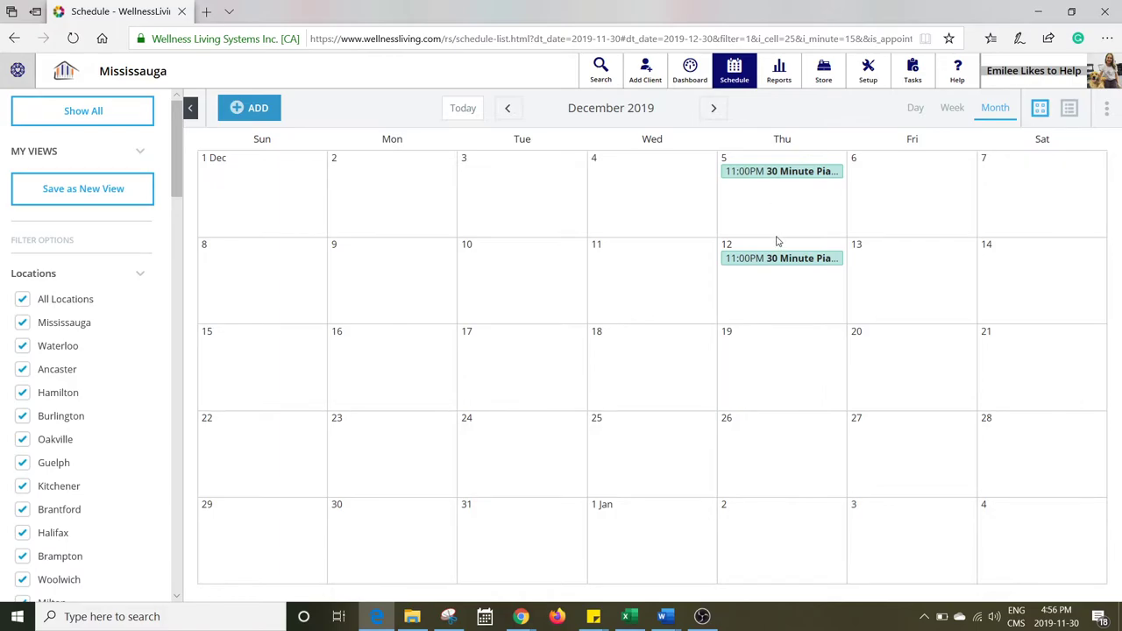
pyautogui.moveTo(776, 242); pyautogui.dragTo(782, 338)
pyautogui.click(782, 338)
pyautogui.moveTo(757, 268)
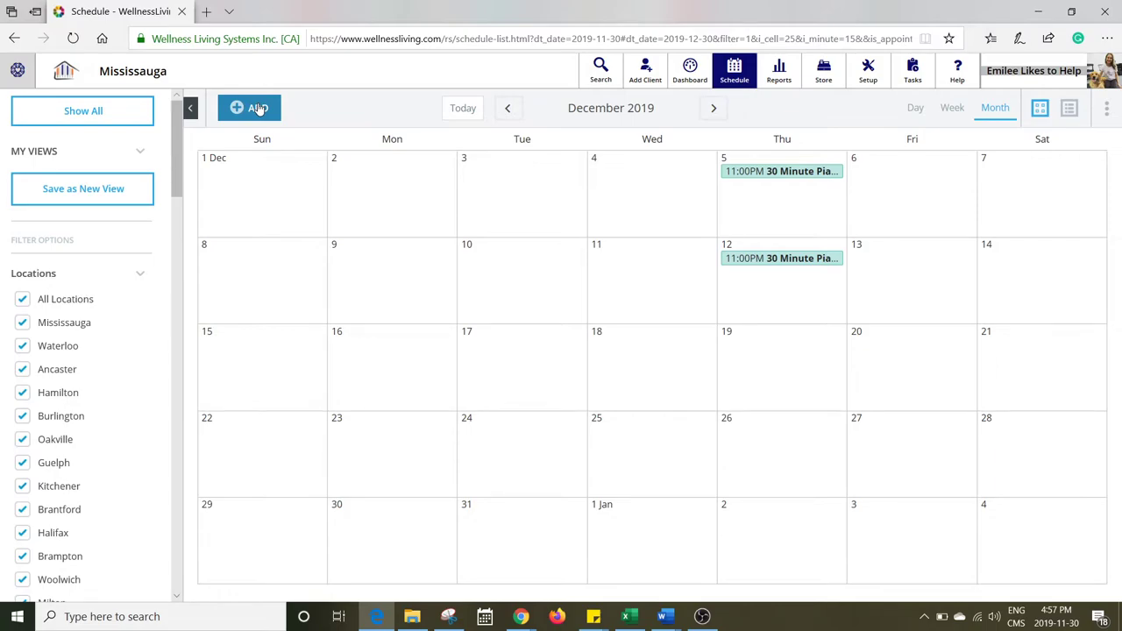
# Step: Start booking from the instructor's Profile, opening the Saturday, Nov 30, 2019 day schedule
pyautogui.click(1040, 75)
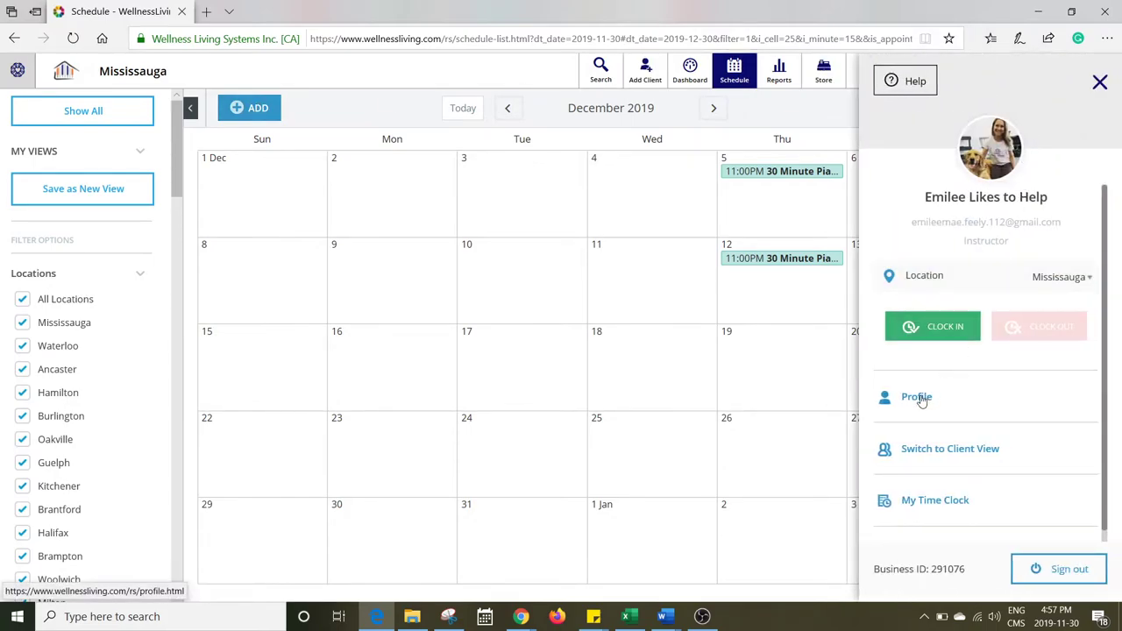
pyautogui.click(919, 397)
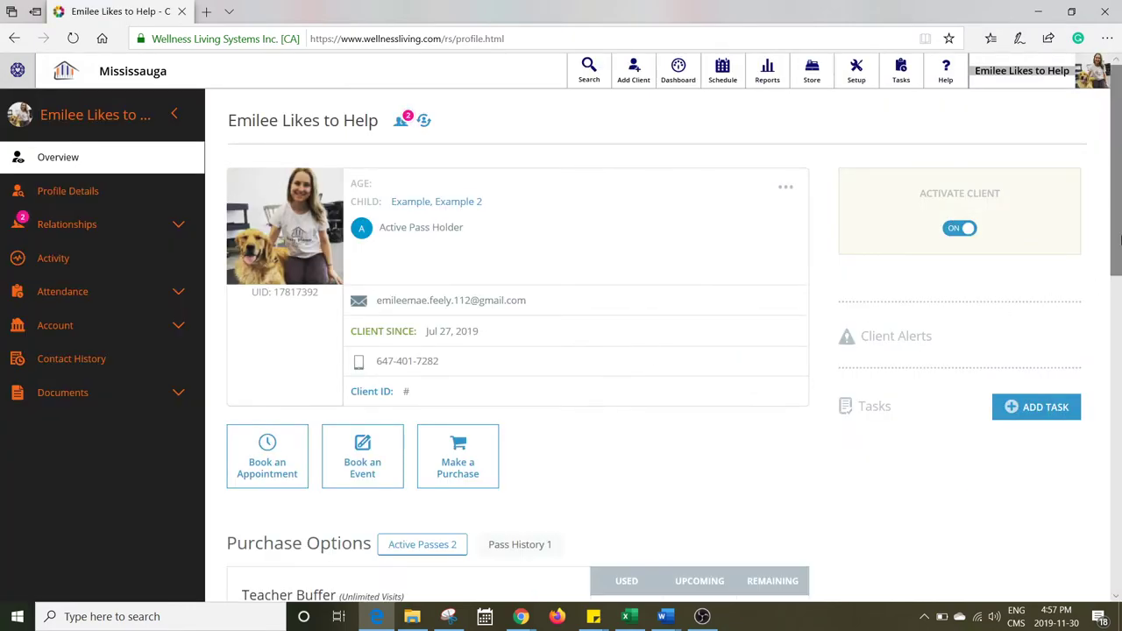
pyautogui.moveTo(1119, 230); pyautogui.dragTo(1114, 253)
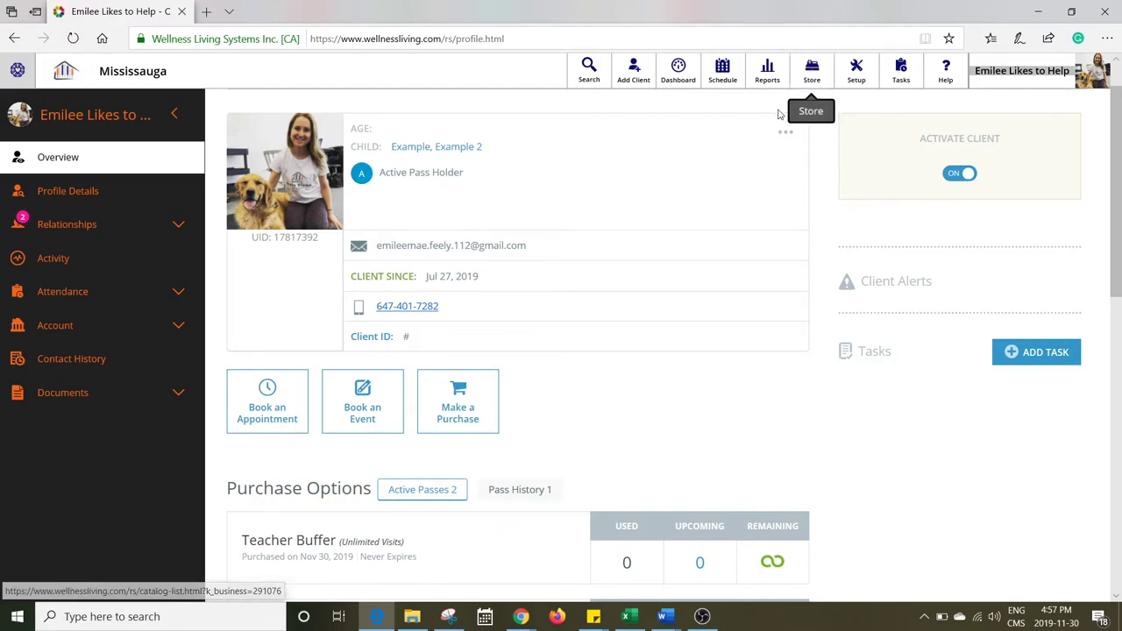
pyautogui.click(250, 431)
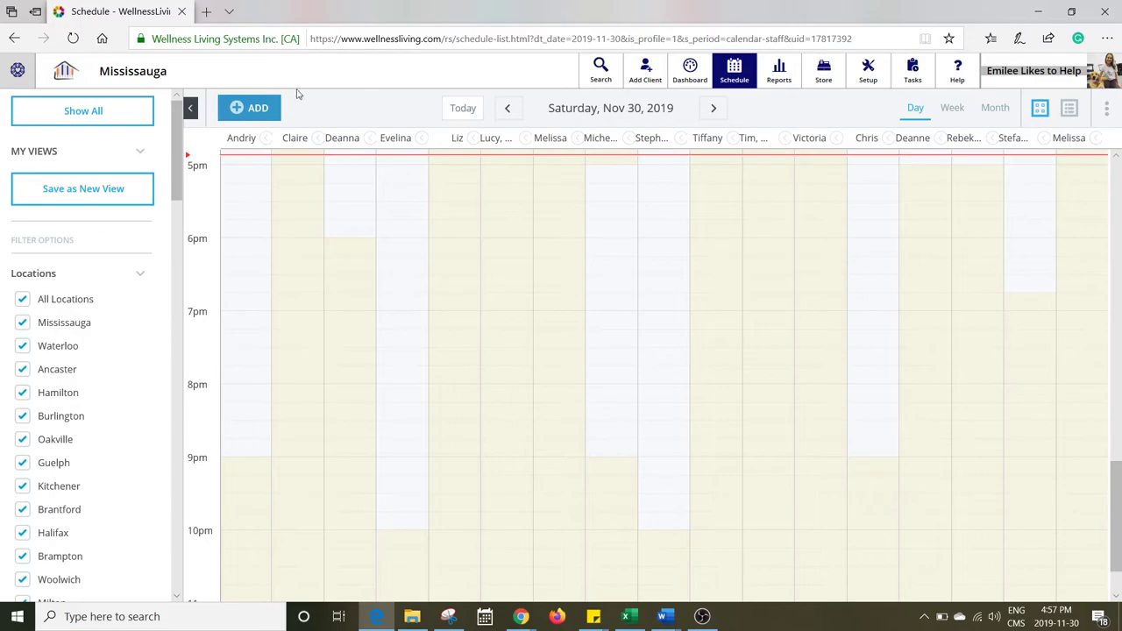
# Step: Add a Mississauga appointment with the 15-minute Lesson cushion service and continue to date and time
pyautogui.click(265, 109)
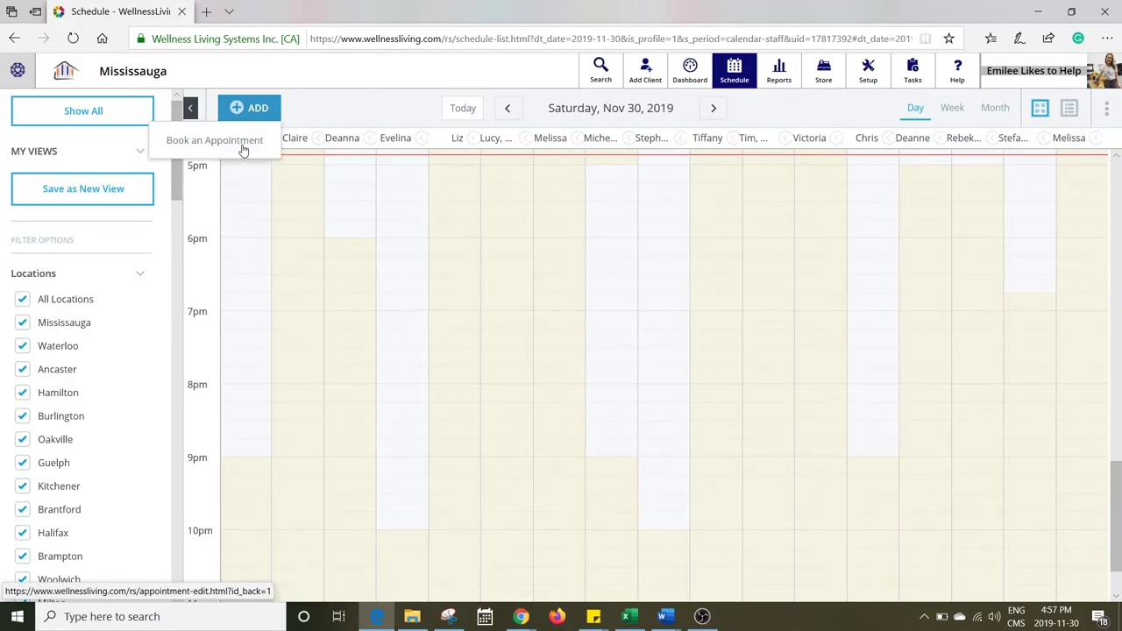
pyautogui.click(244, 141)
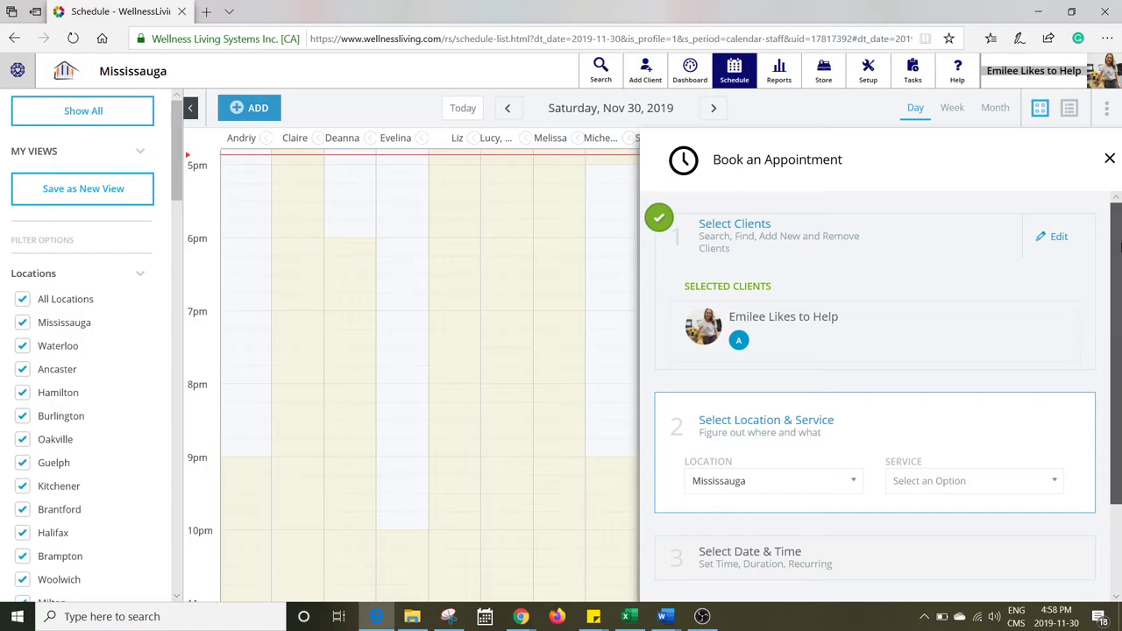
pyautogui.scroll(-1, 1120, 248)
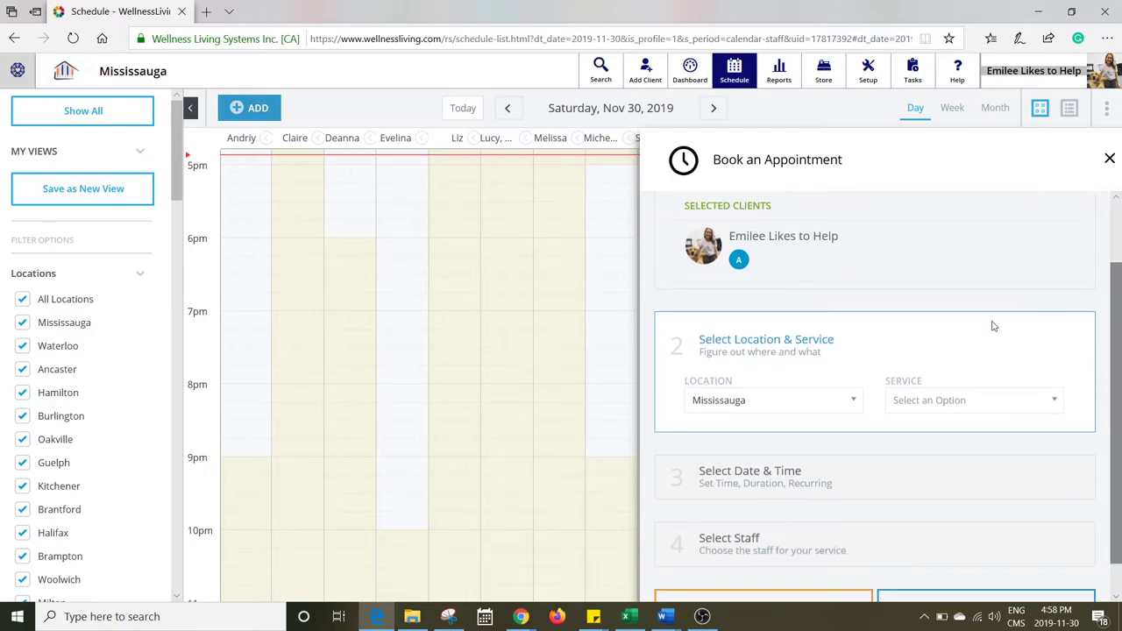
pyautogui.click(930, 401)
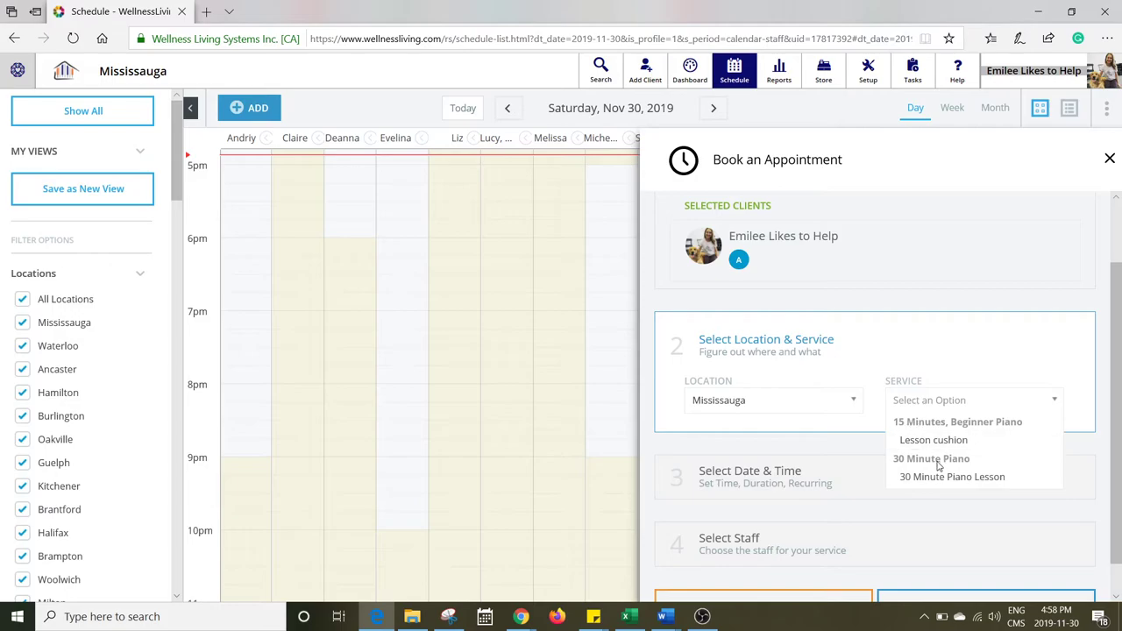
pyautogui.click(933, 440)
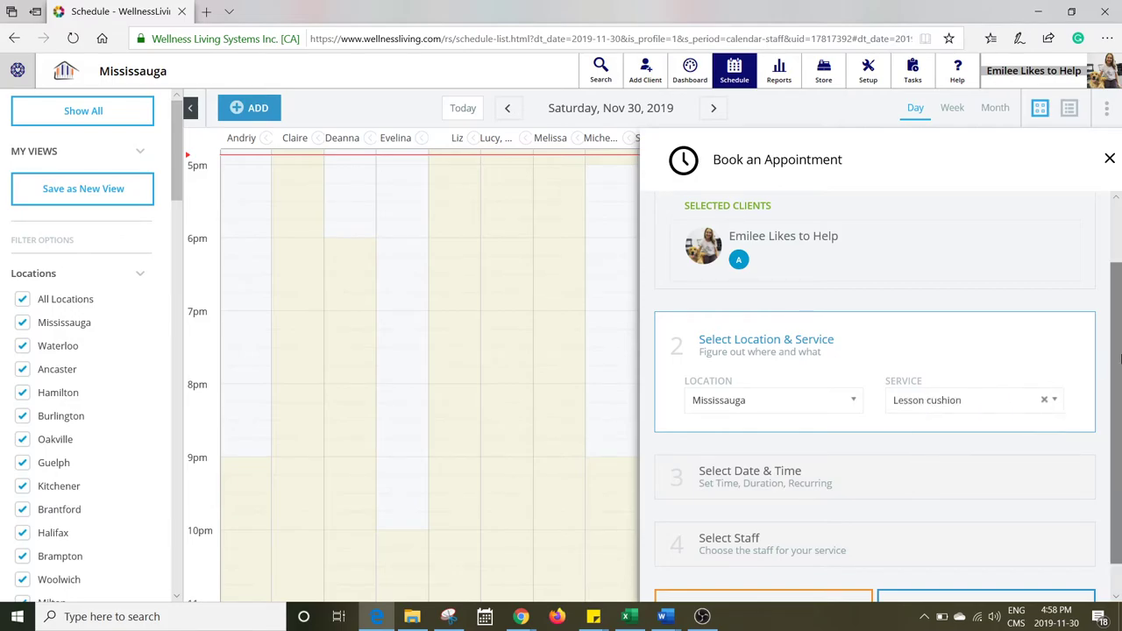
pyautogui.scroll(-1, 1120, 358)
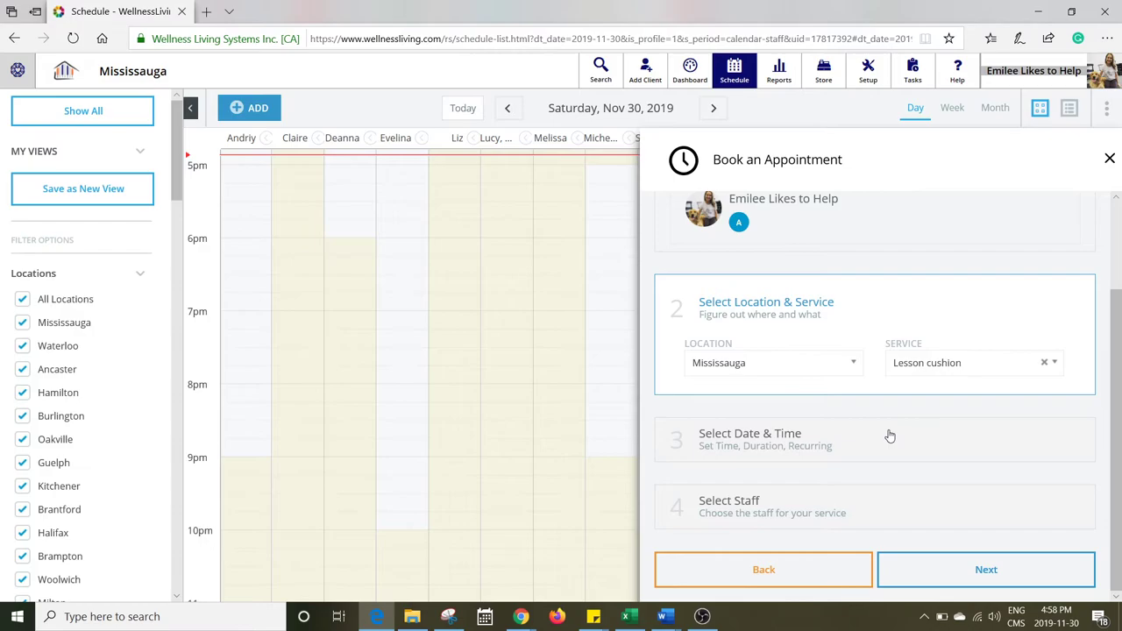
pyautogui.click(941, 424)
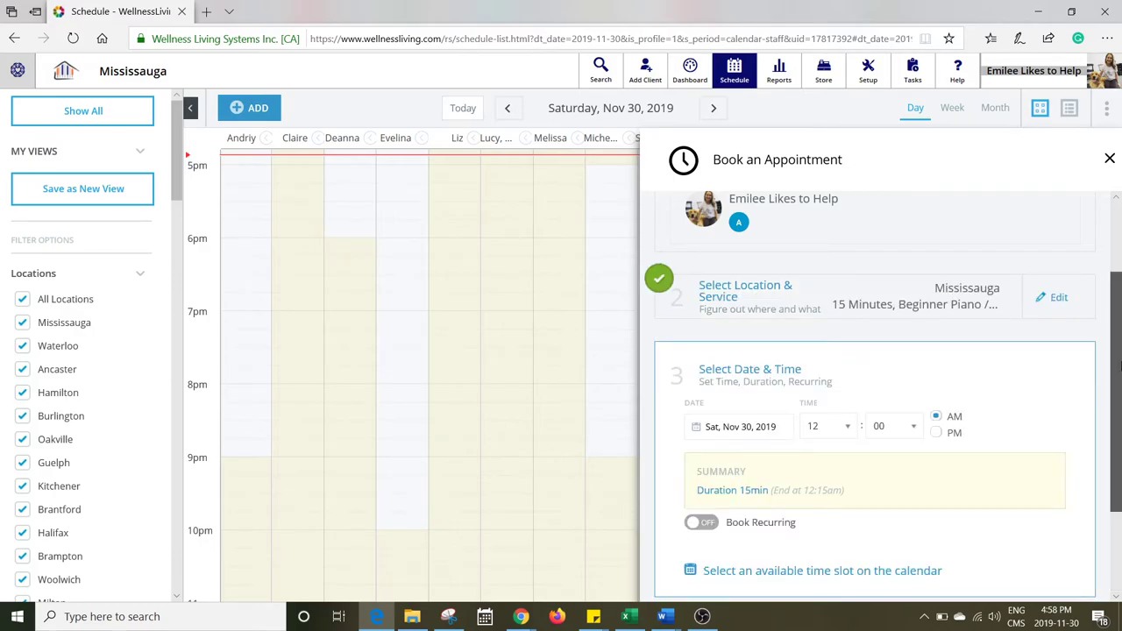
pyautogui.scroll(-1, 1118, 419)
# Step: Set the appointment date to Thursday, December 5, 2019
pyautogui.click(765, 336)
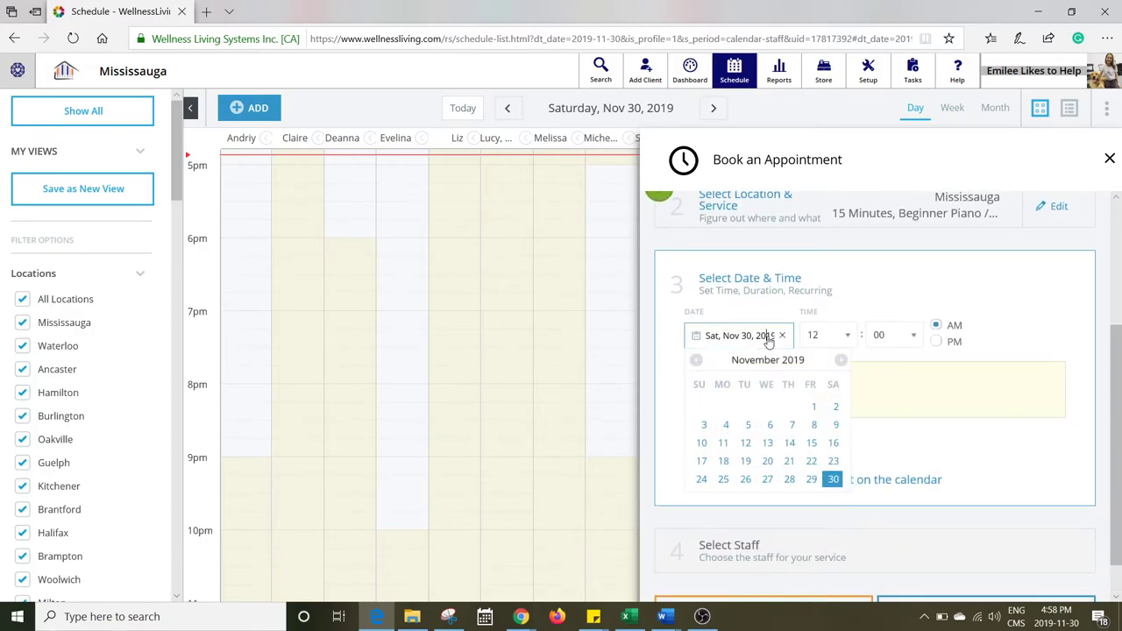
pyautogui.click(841, 361)
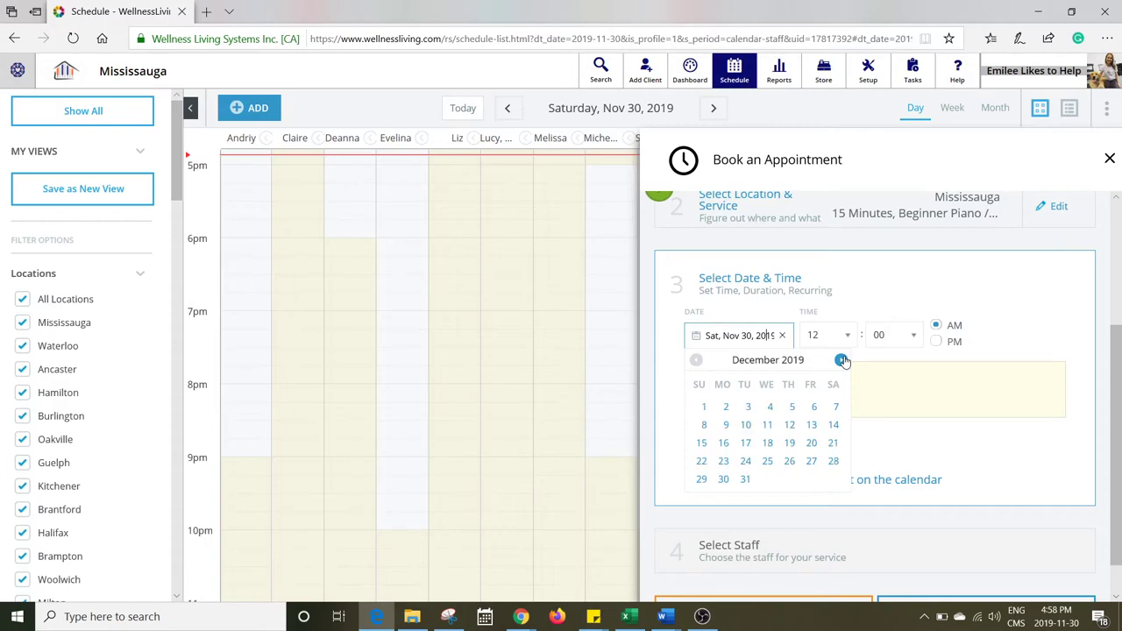
pyautogui.click(790, 407)
# Step: Set the start time to 10:45 PM, so the lesson ends at 11:00 PM
pyautogui.click(834, 338)
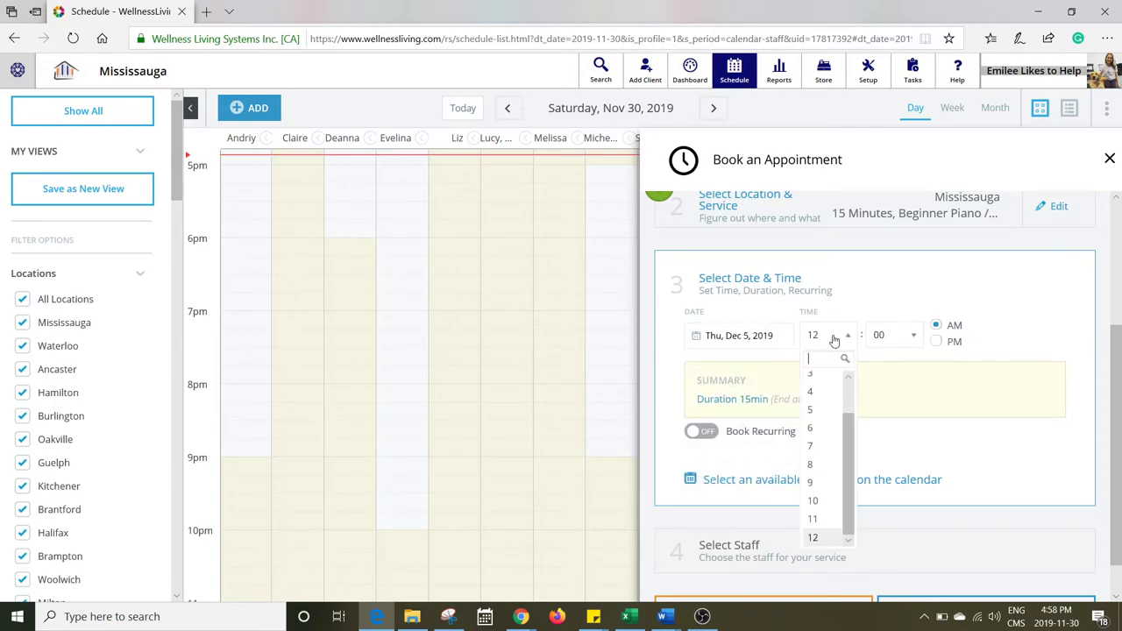
pyautogui.write('10')
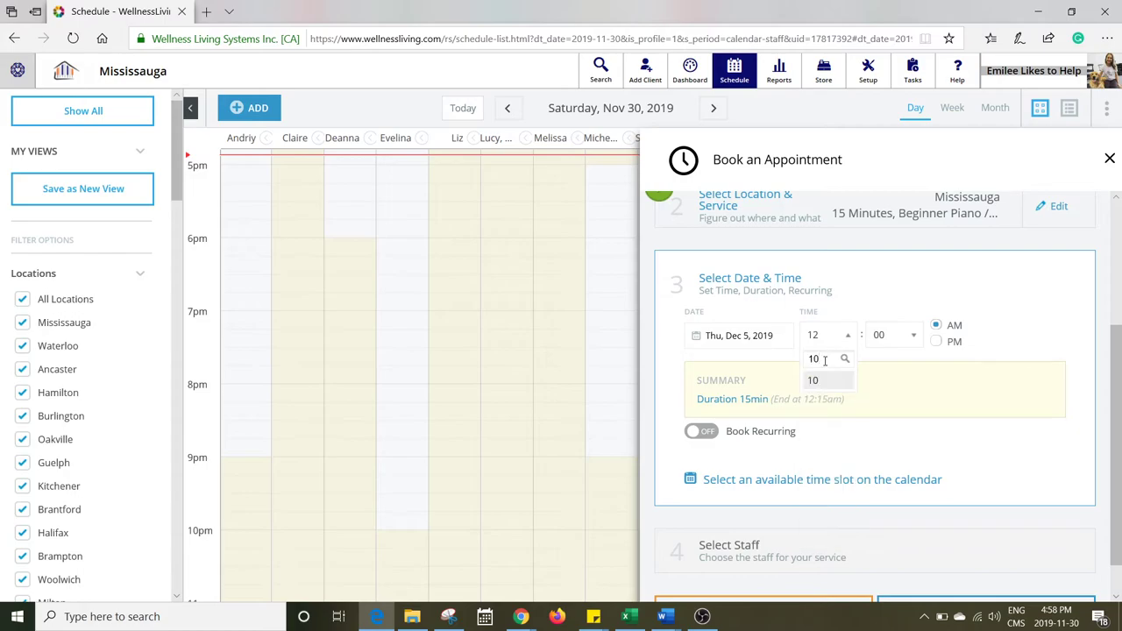
pyautogui.click(816, 382)
pyautogui.click(938, 342)
pyautogui.click(896, 339)
pyautogui.write('30')
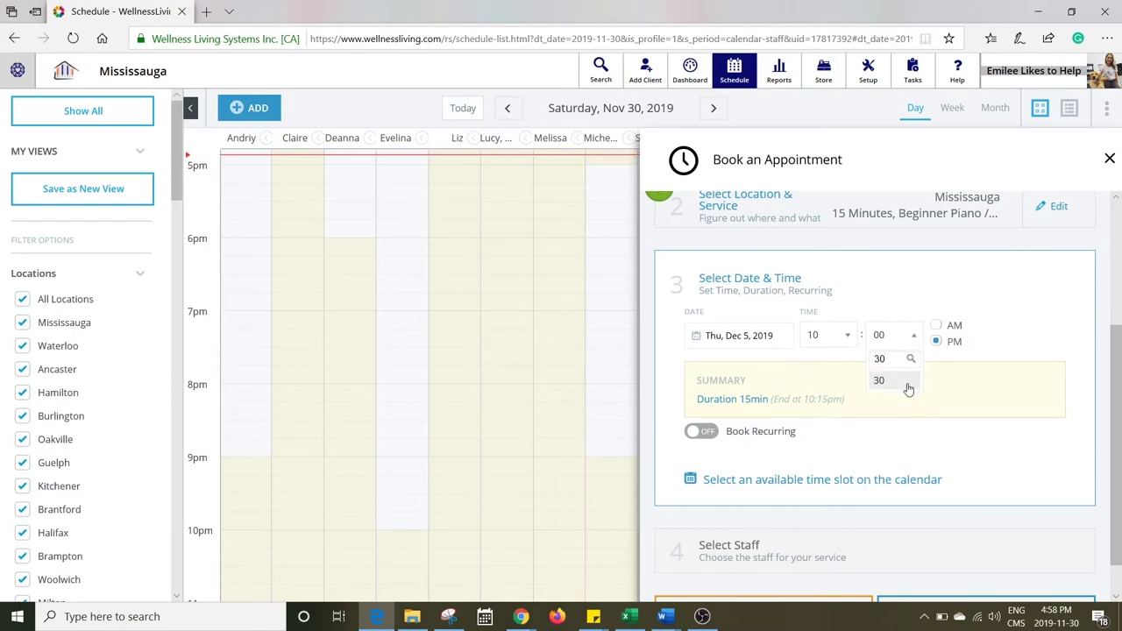
pyautogui.click(907, 386)
pyautogui.click(881, 335)
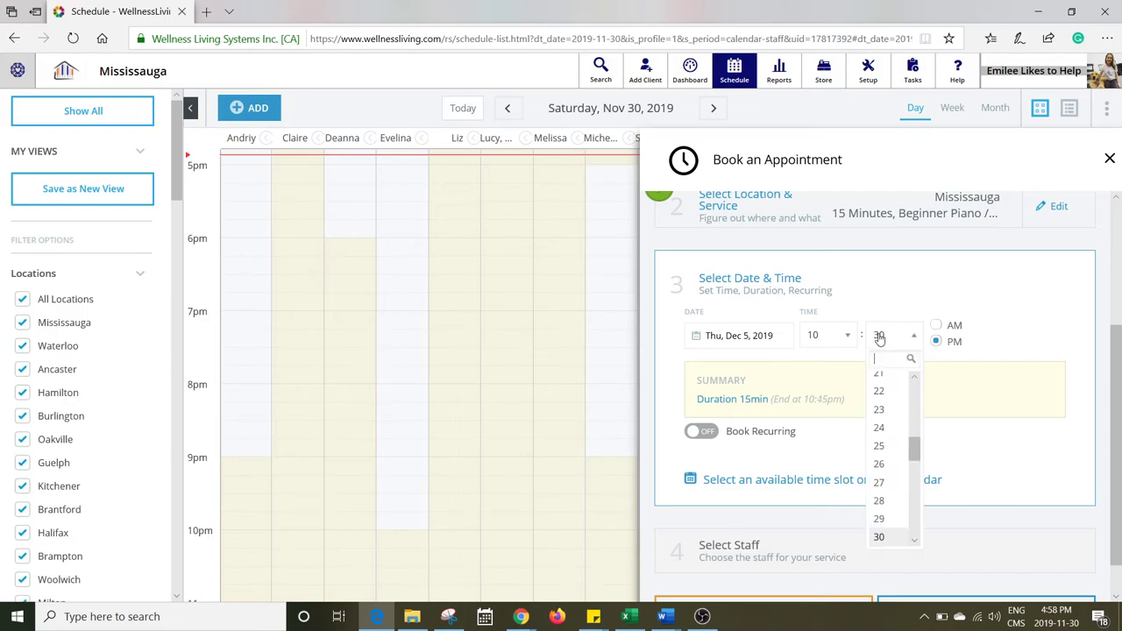
pyautogui.write('45')
pyautogui.click(889, 384)
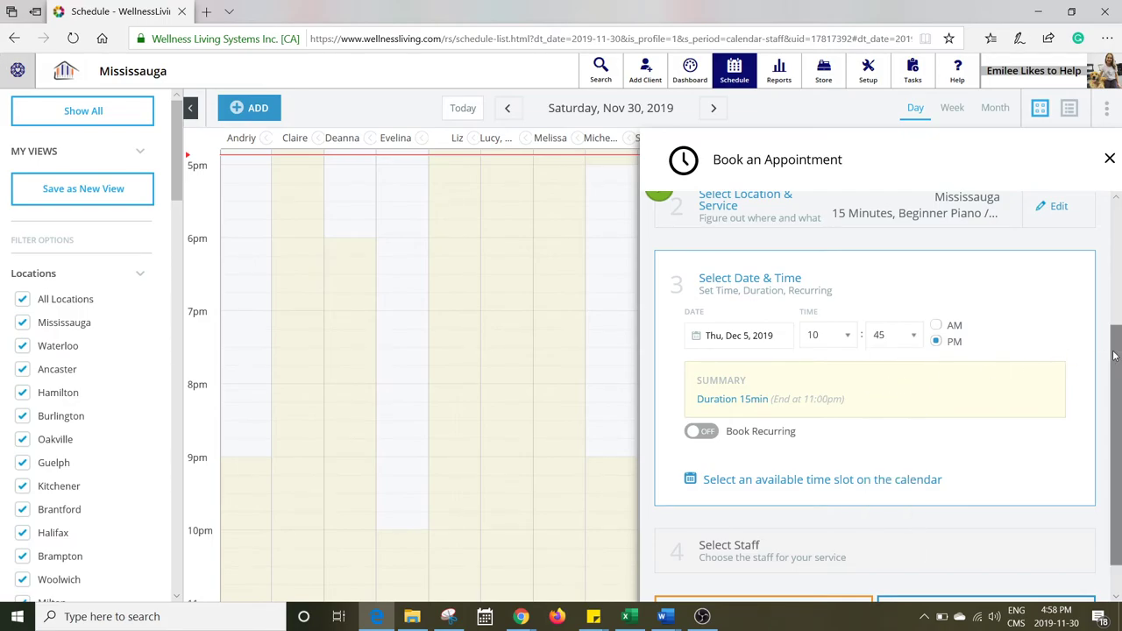
pyautogui.scroll(-1, 875, 375)
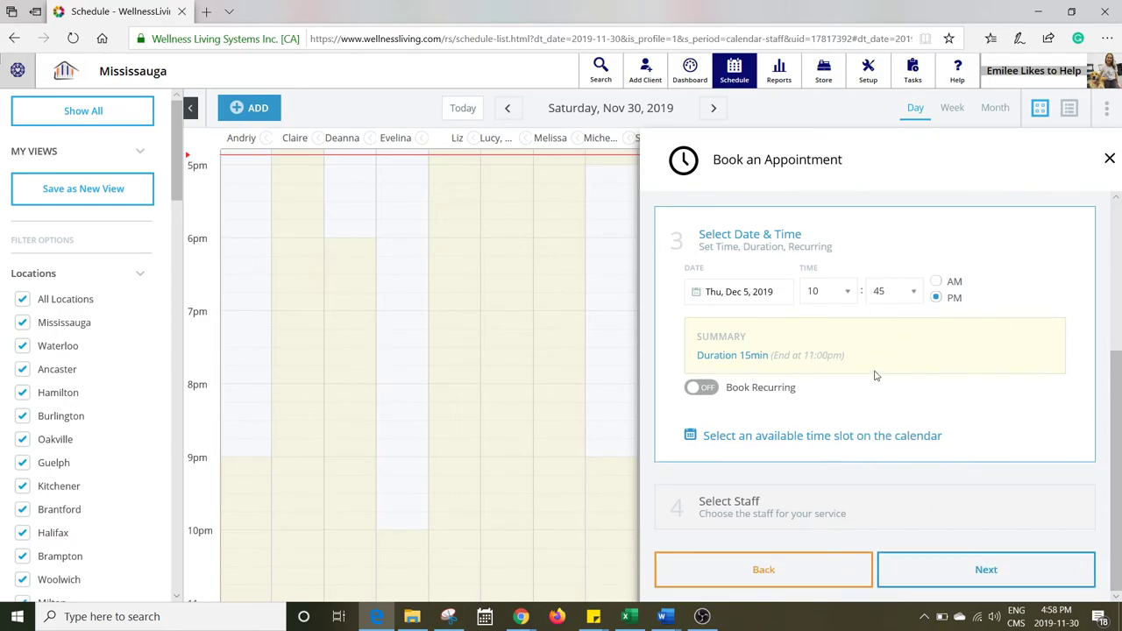
# Step: Turn on Book Recurring, repeating every 1 week on Thu, ending after 2 occurrences
pyautogui.click(707, 388)
pyautogui.moveTo(1119, 419); pyautogui.dragTo(1119, 450)
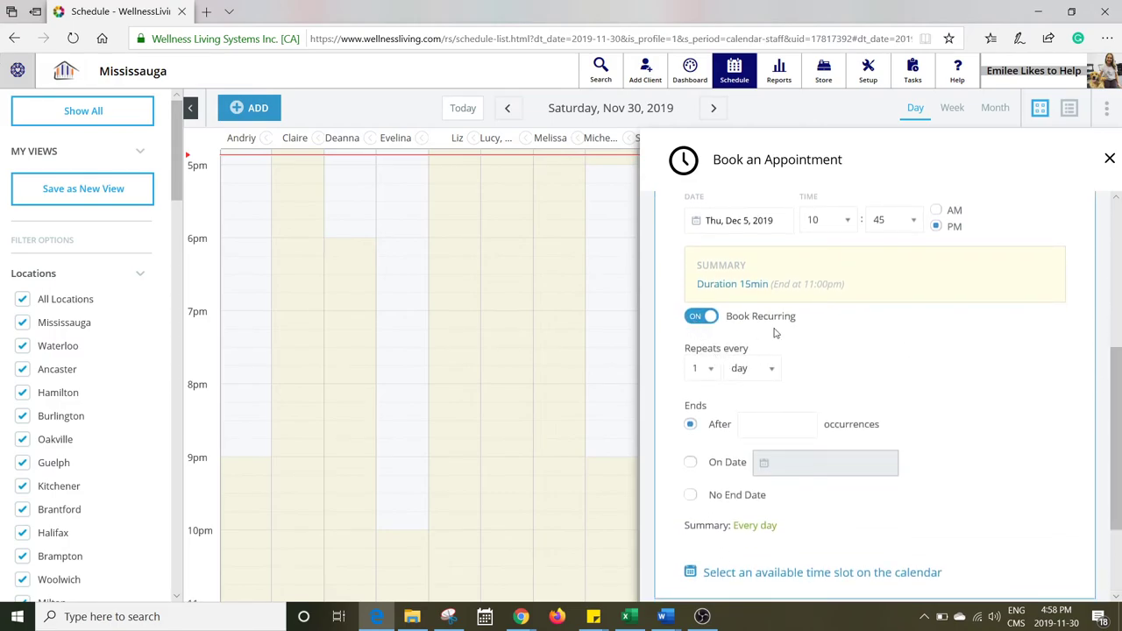
pyautogui.click(773, 371)
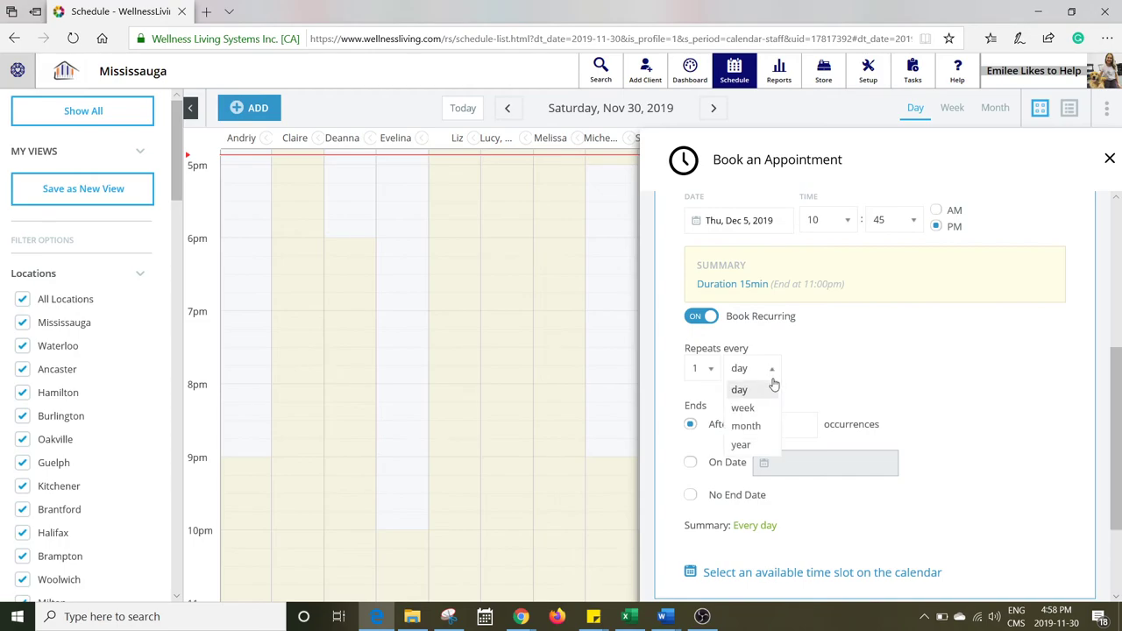
pyautogui.click(766, 406)
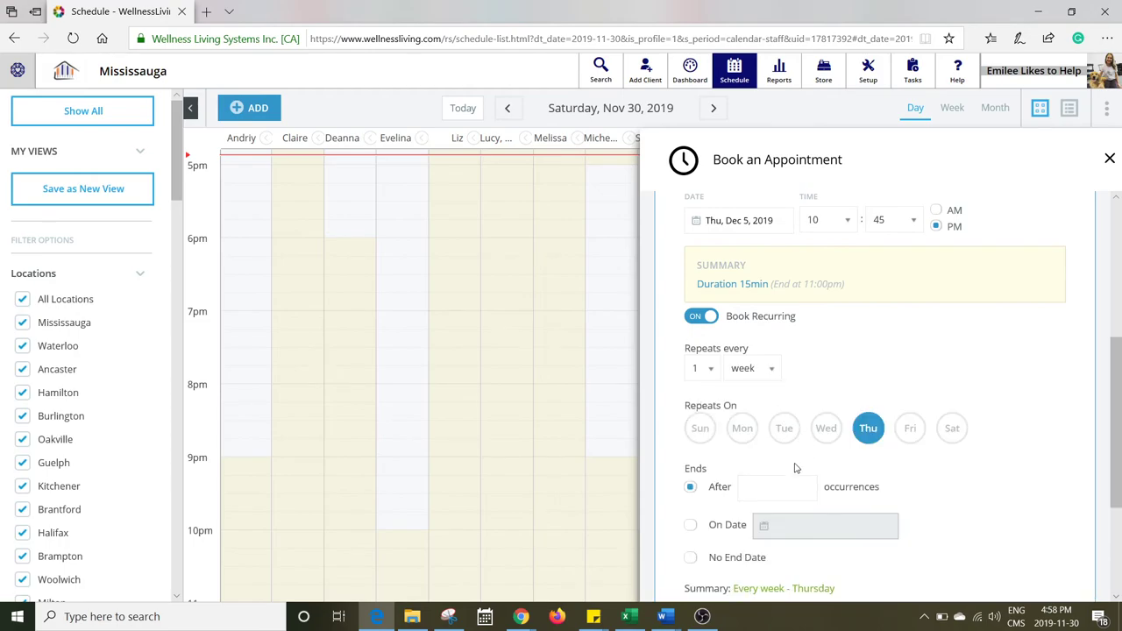
pyautogui.click(792, 493)
pyautogui.write('2')
pyautogui.click(956, 489)
pyautogui.moveTo(1118, 450); pyautogui.dragTo(1119, 518)
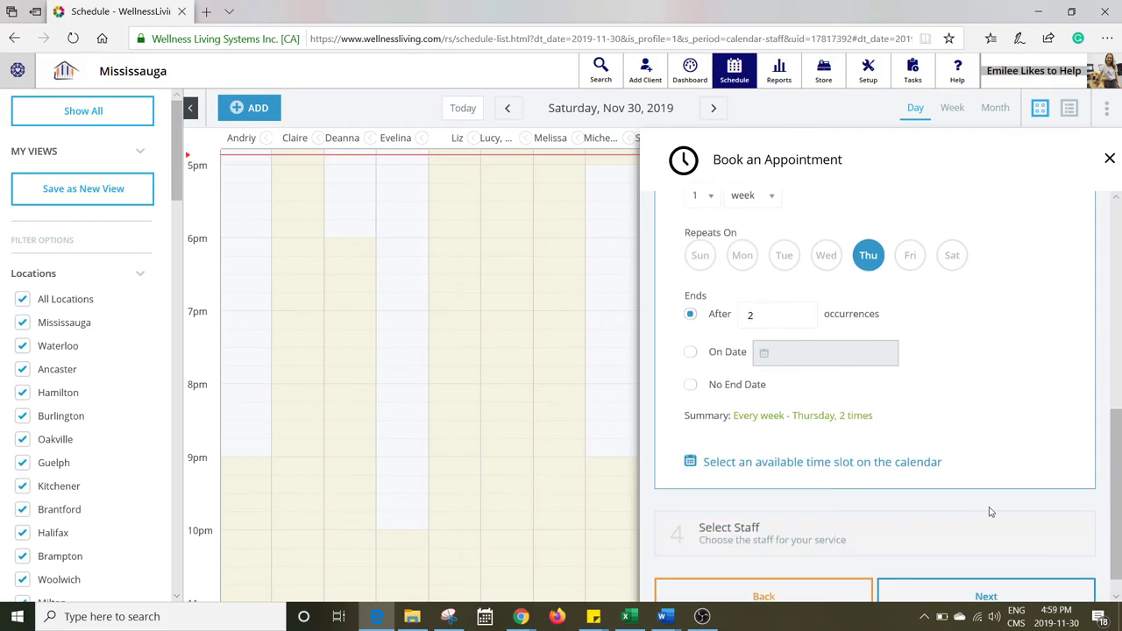
# Step: Keep the selected specialist and book the recurring Dec 5 appointment until it confirms success
pyautogui.click(948, 532)
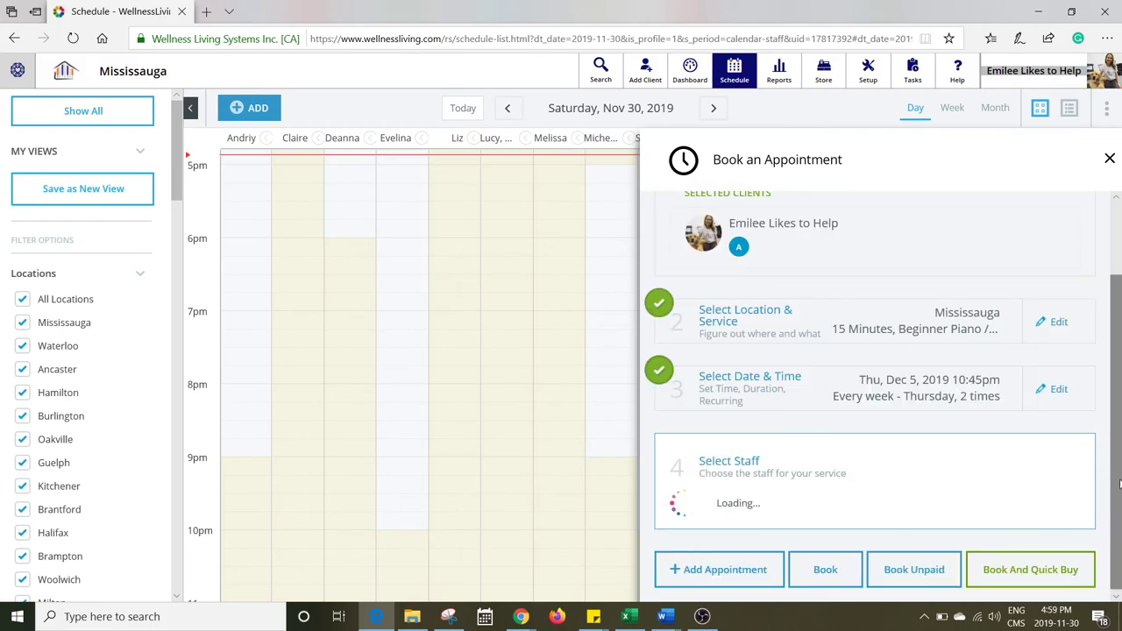
pyautogui.scroll(-1, 1118, 474)
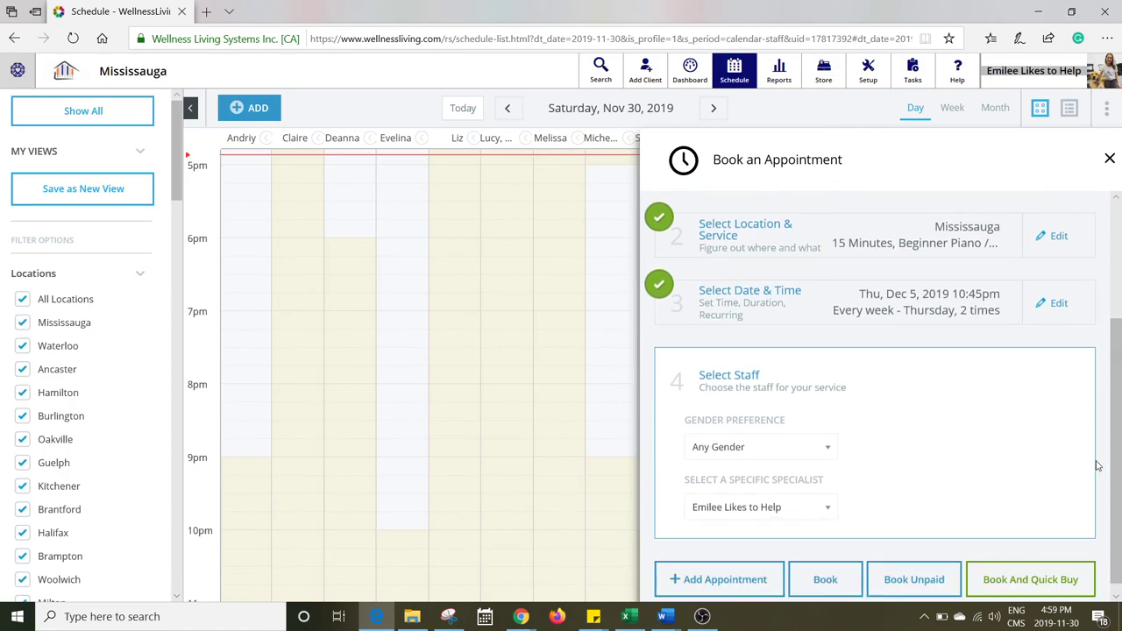
pyautogui.scroll(-1, 1096, 461)
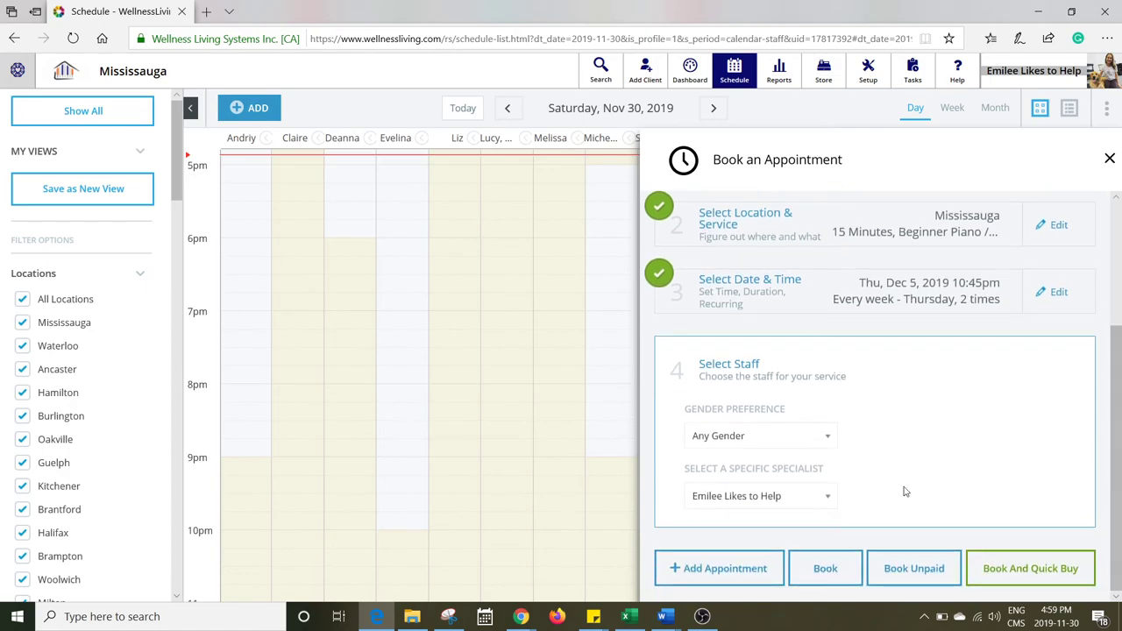
pyautogui.click(826, 577)
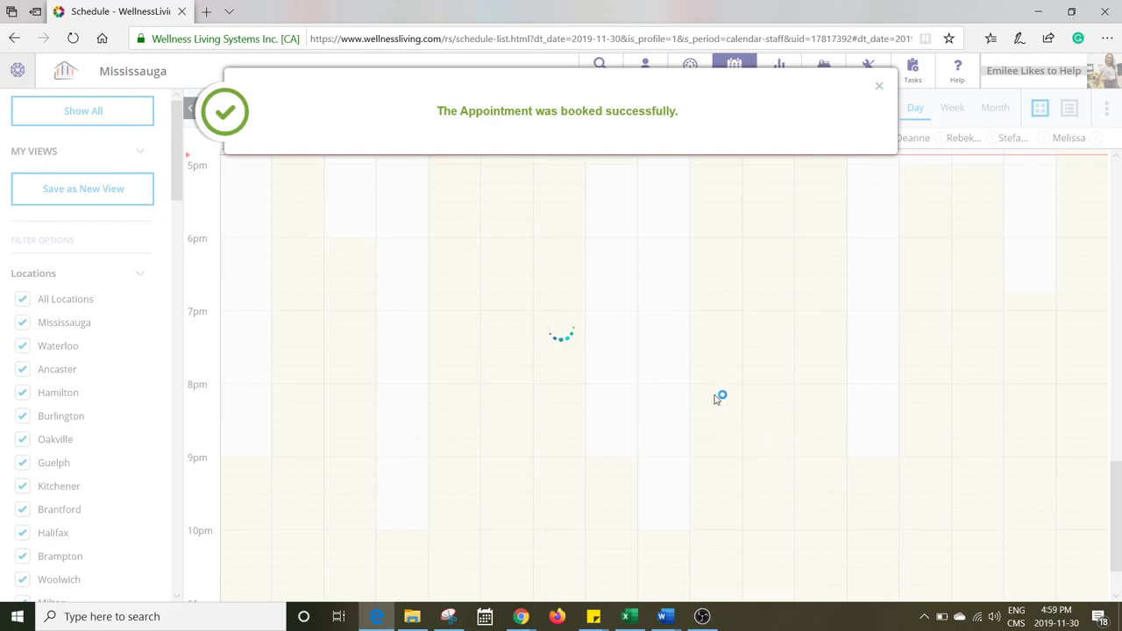
pyautogui.click(702, 617)
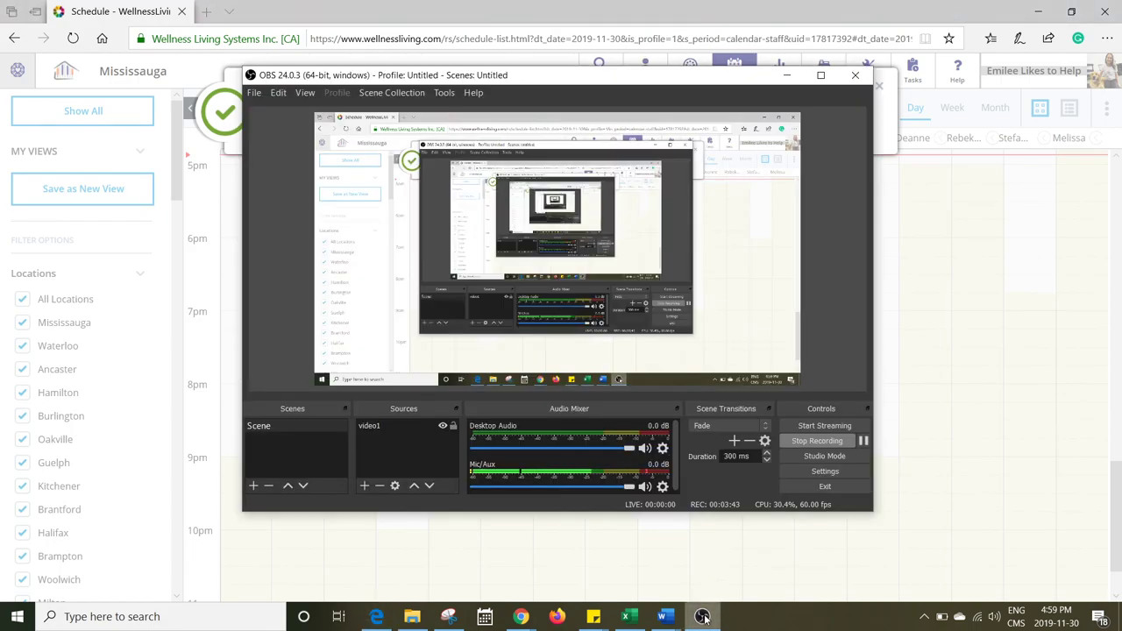